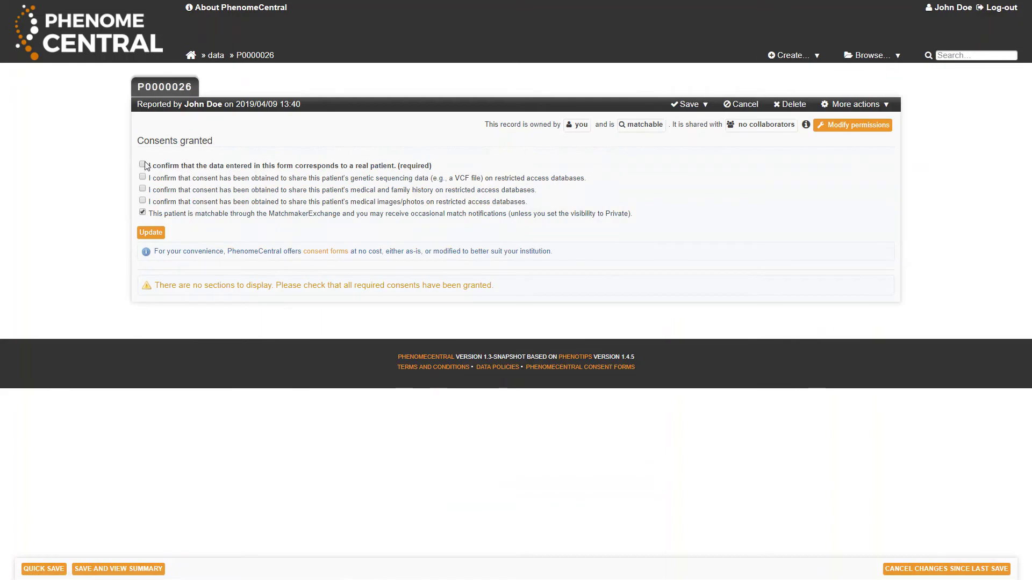
# Step: Grant the real-patient, genetic sequencing, medical and family history, and medical images consents, and update the record's consents
pyautogui.click(142, 165)
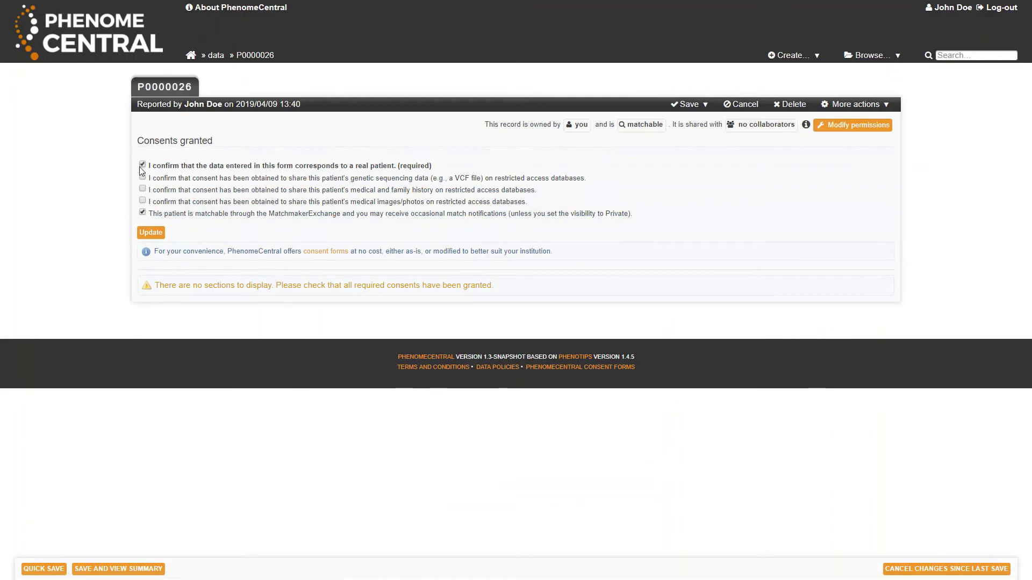
pyautogui.click(143, 201)
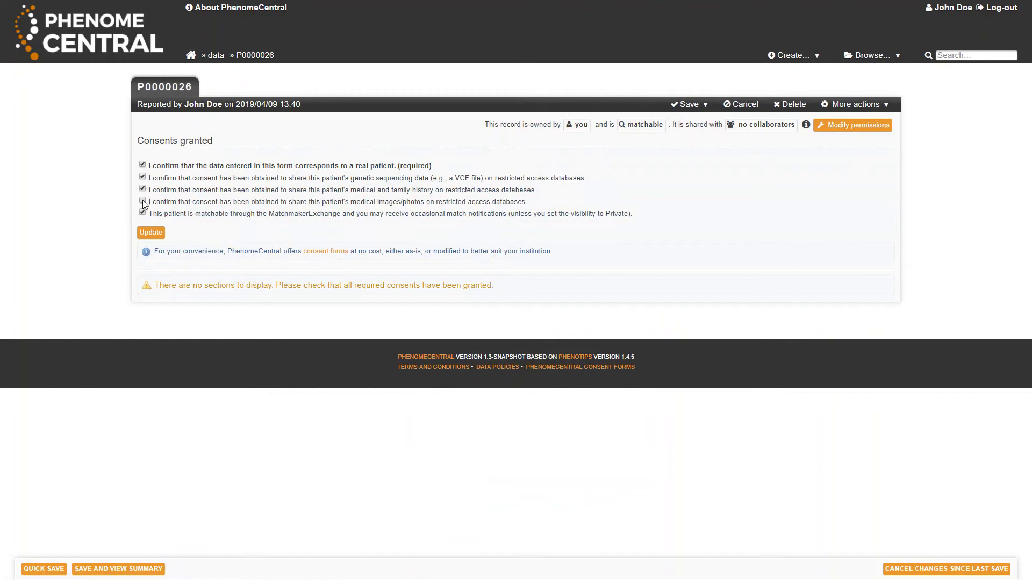
pyautogui.click(156, 236)
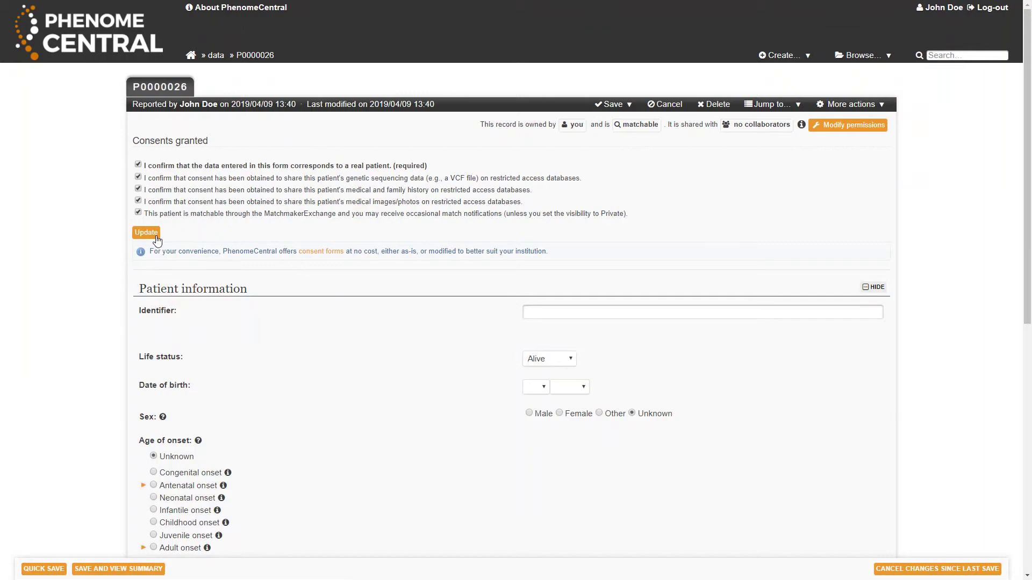
# Step: Enter the patient's identifier and the month and year of birth, and set the sex to Male
pyautogui.click(540, 312)
pyautogui.write('a')
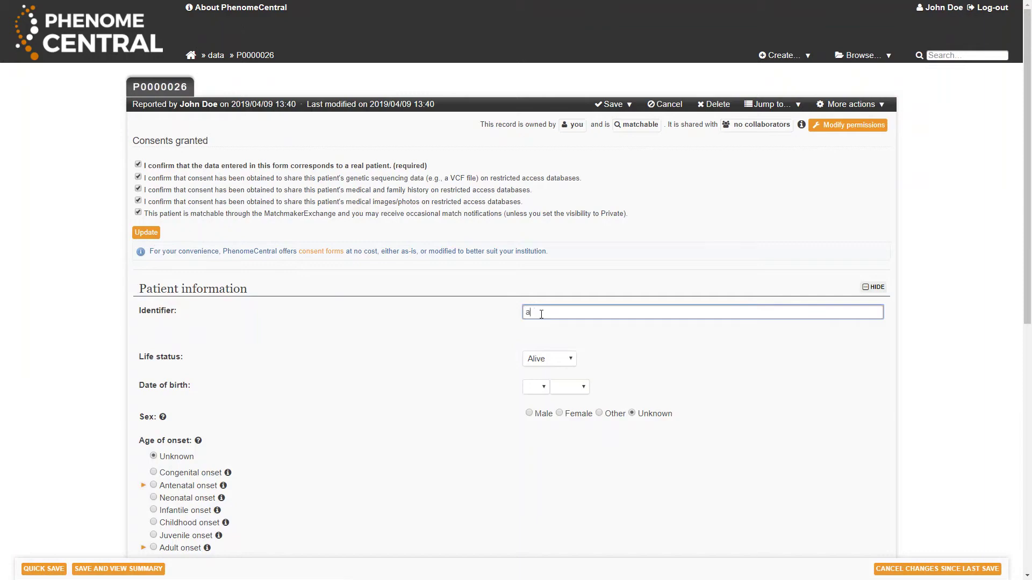
pyautogui.write('bcd-1234')
pyautogui.click(544, 388)
pyautogui.click(536, 453)
pyautogui.click(584, 387)
pyautogui.click(564, 353)
pyautogui.click(529, 413)
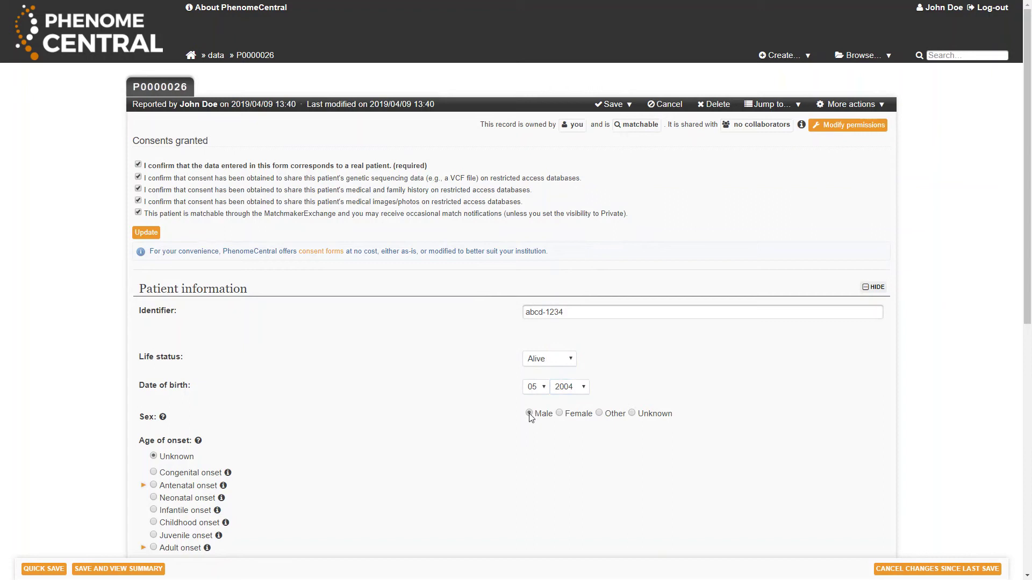
# Step: Set the age of onset to Fetal onset under Antenatal onset and the mode of inheritance to Sporadic
pyautogui.scroll(-3, 363, 422)
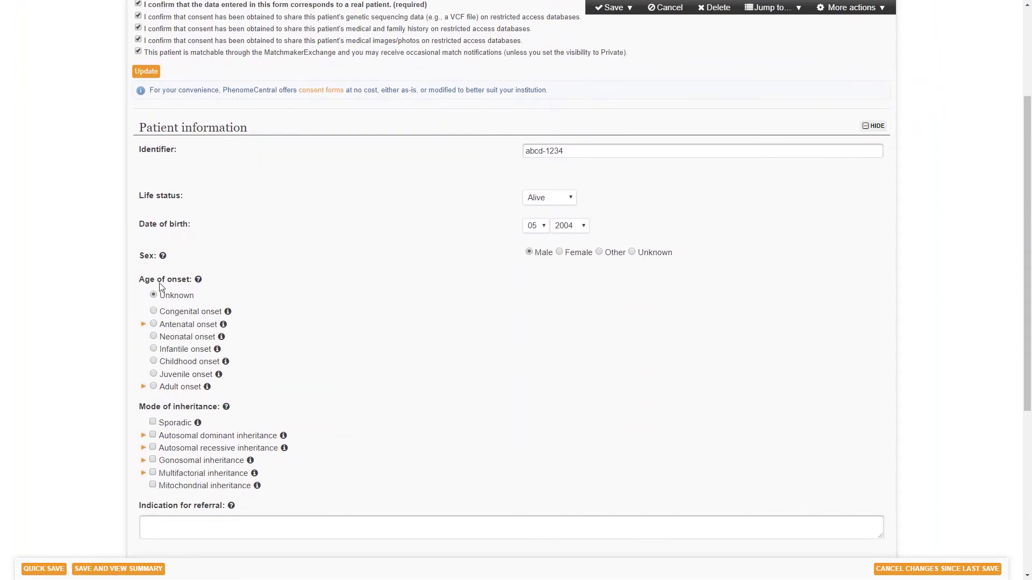
pyautogui.click(143, 325)
pyautogui.click(164, 349)
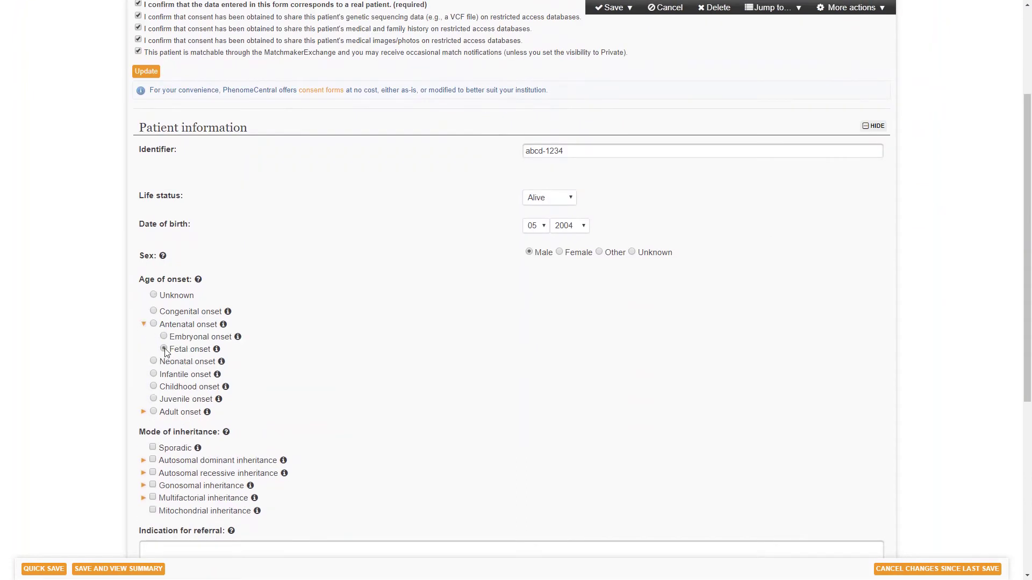
pyautogui.click(153, 448)
# Step: In the clinical symptoms section, record Decreased body weight and Short stature as present under Growth parameters
pyautogui.scroll(-2, 323, 409)
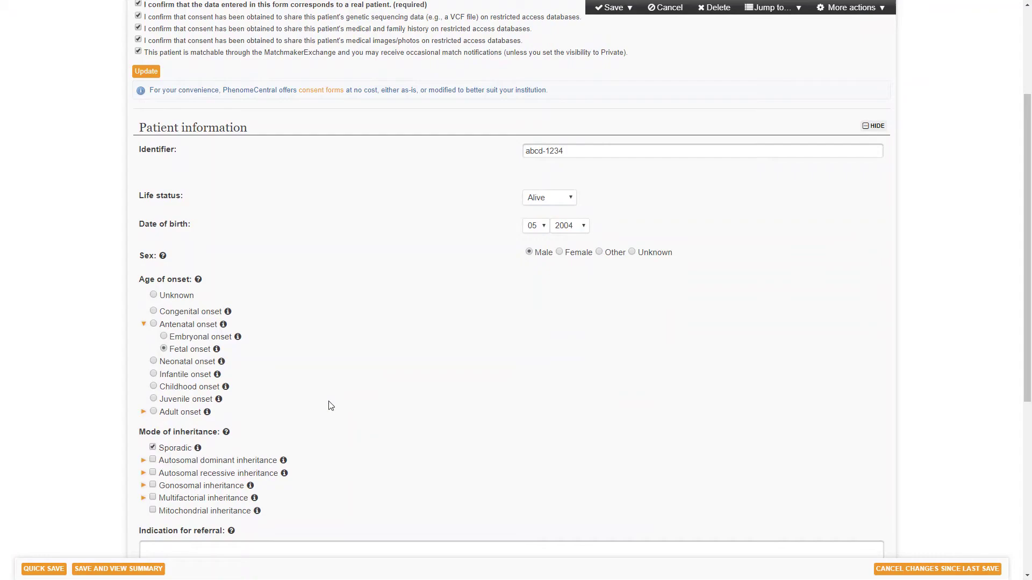
pyautogui.scroll(-5, 334, 403)
pyautogui.scroll(-1, 336, 391)
pyautogui.click(333, 394)
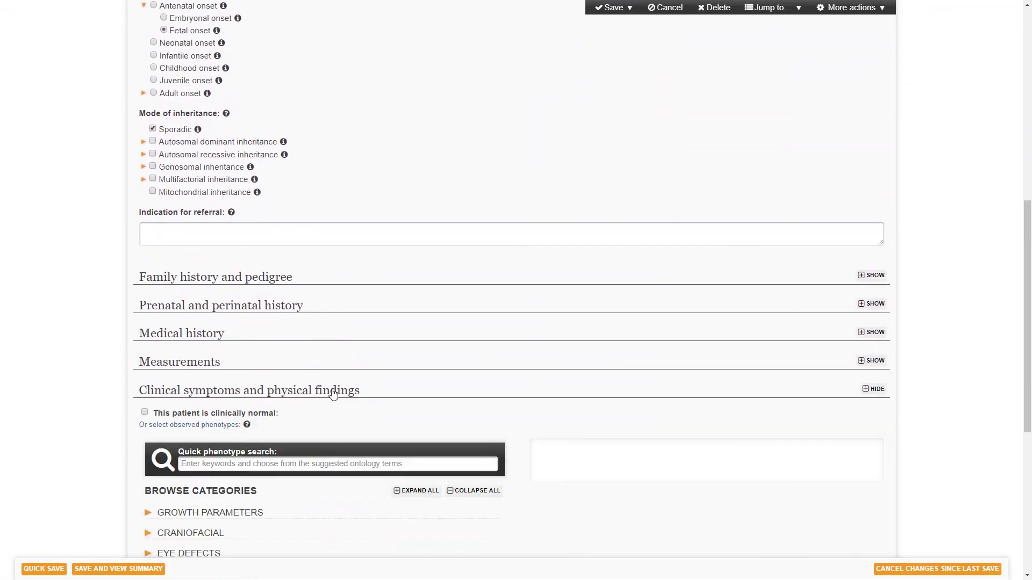
pyautogui.scroll(-5, 334, 394)
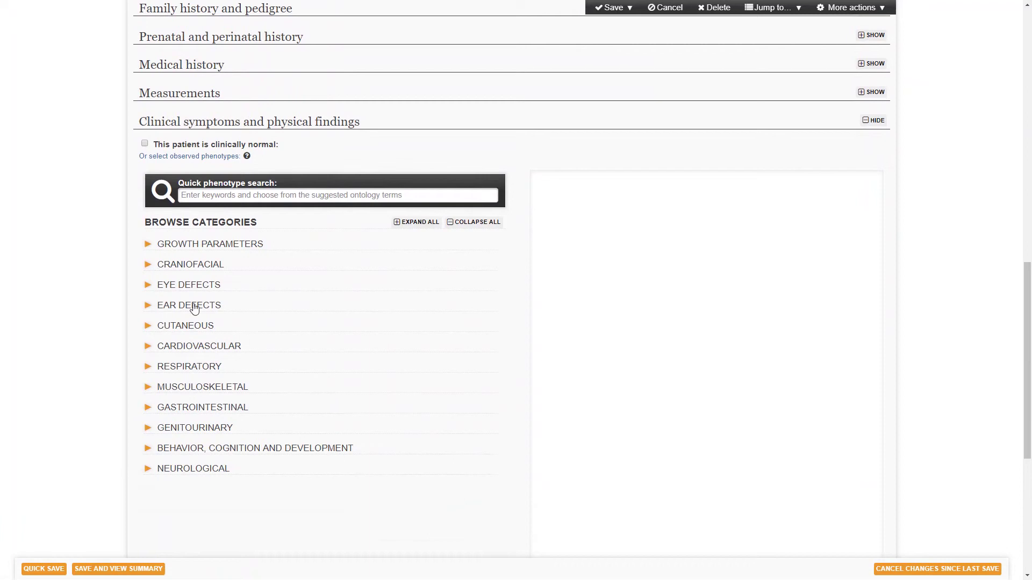
pyautogui.click(149, 245)
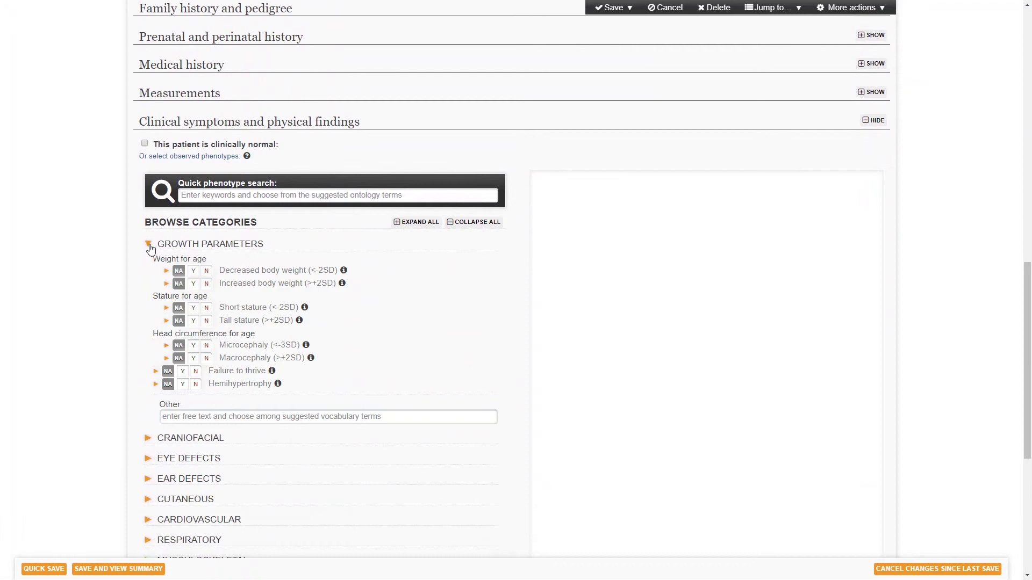
pyautogui.click(194, 271)
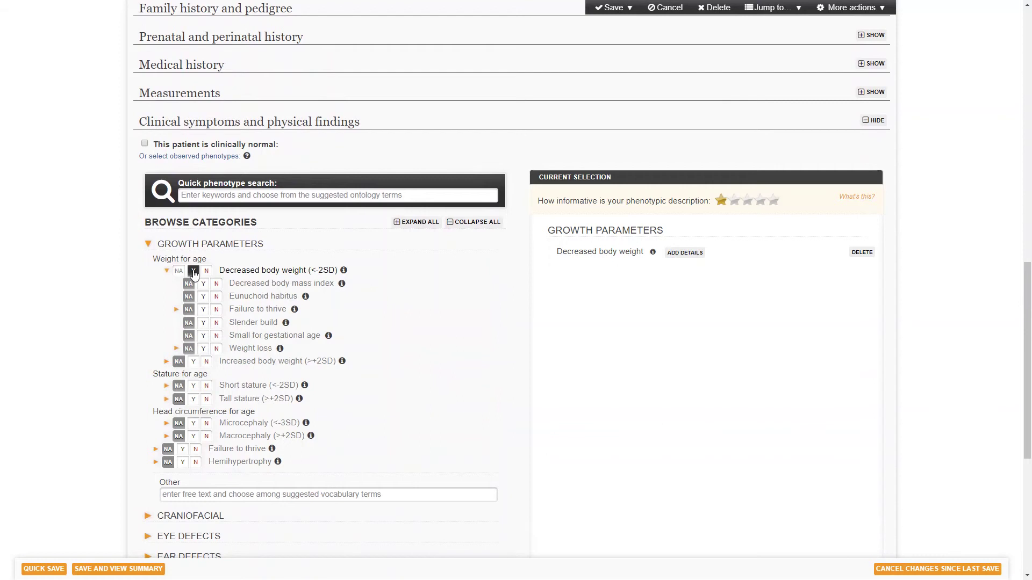
pyautogui.click(194, 386)
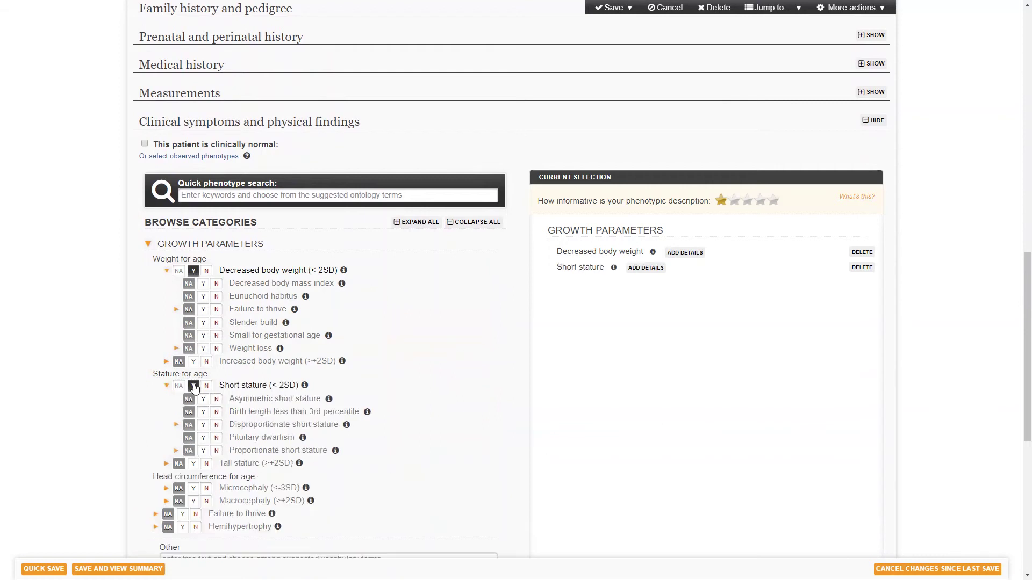
pyautogui.click(151, 245)
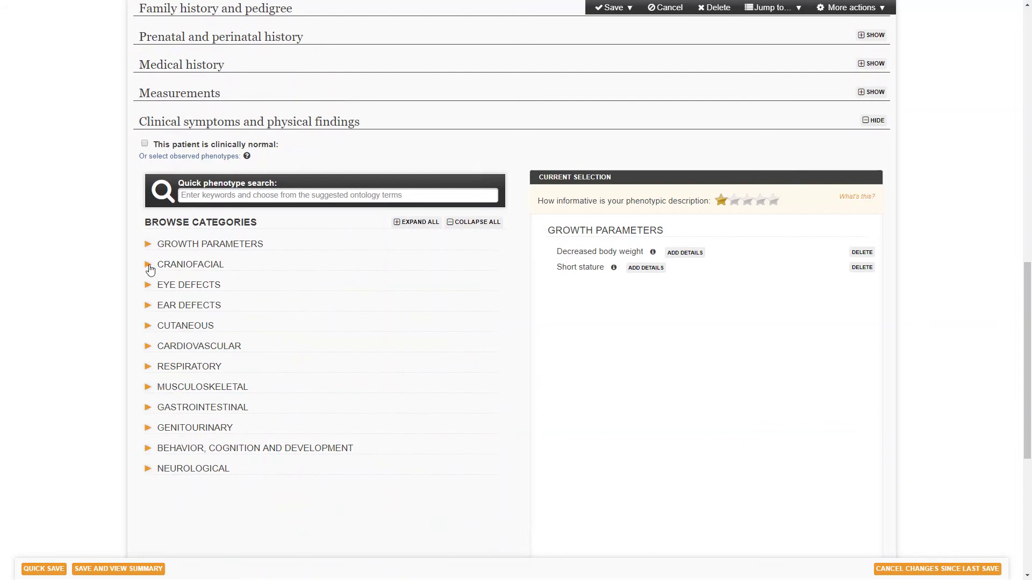
# Step: Record Triangular face as present among the abnormal facial shapes in the Craniofacial category
pyautogui.click(149, 267)
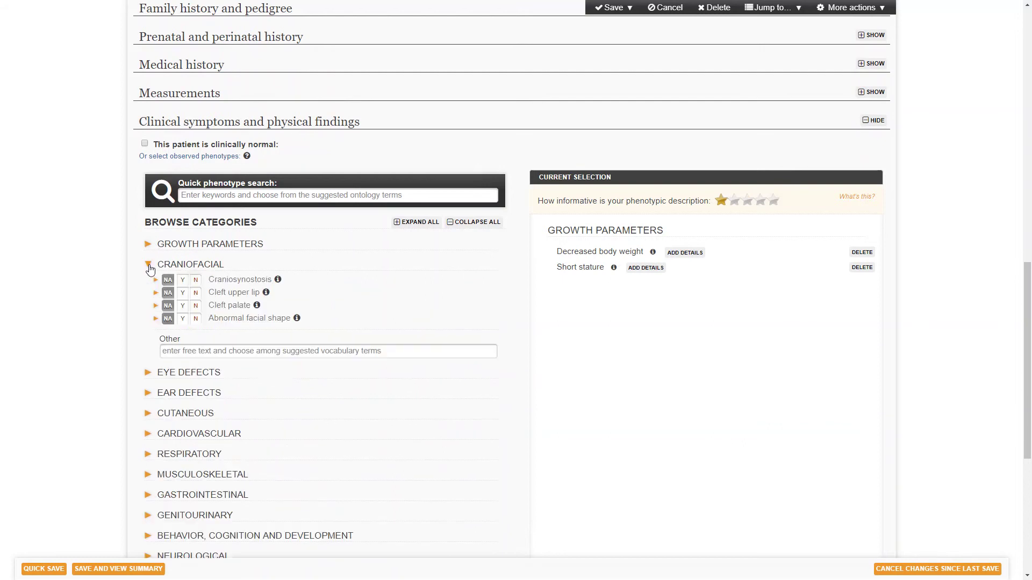
pyautogui.click(156, 319)
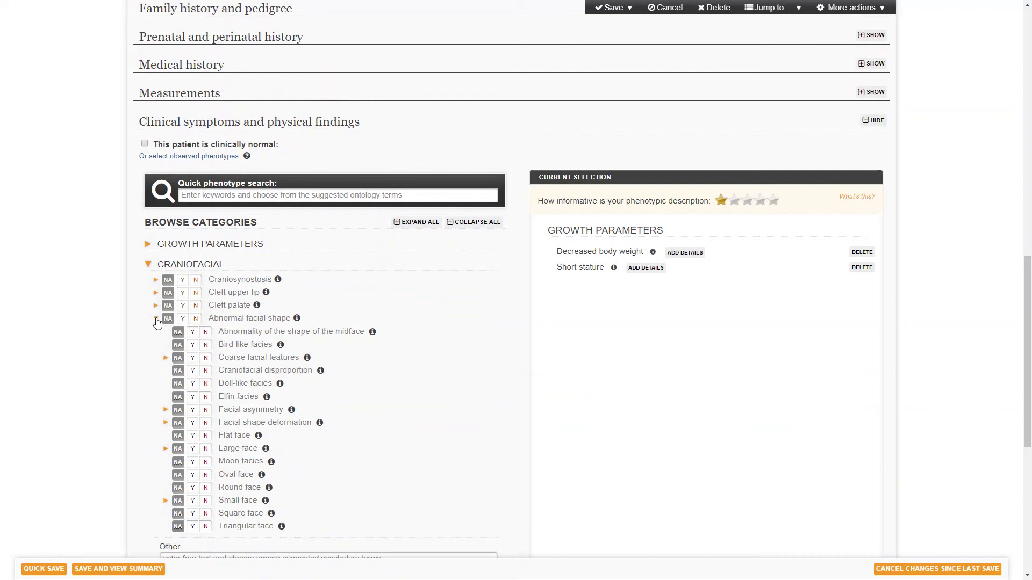
pyautogui.click(192, 527)
# Step: Look up "wide nasal" as another craniofacial term and record Wide nasal bridge as present
pyautogui.scroll(-2, 369, 452)
pyautogui.click(221, 450)
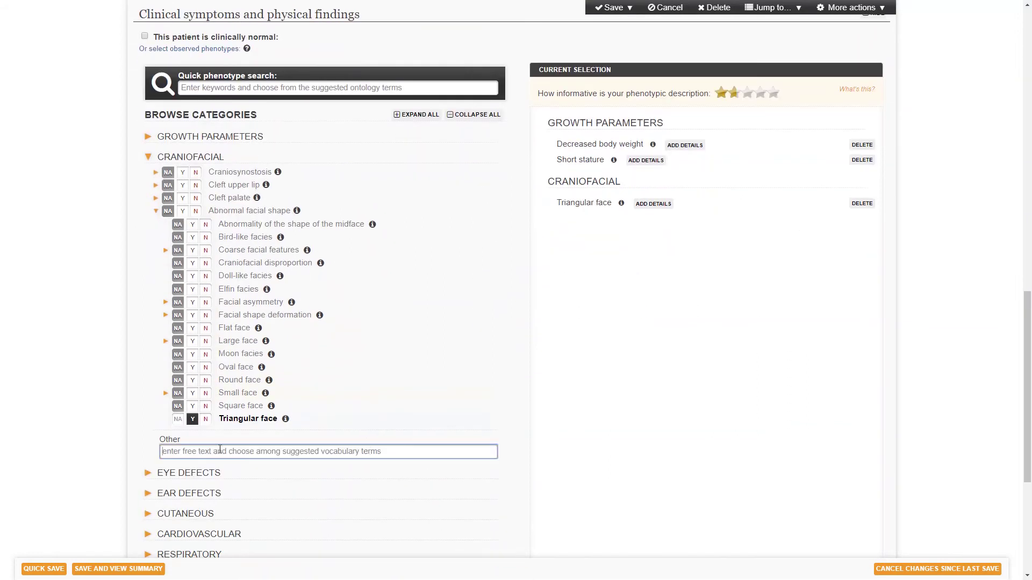
pyautogui.write('wide')
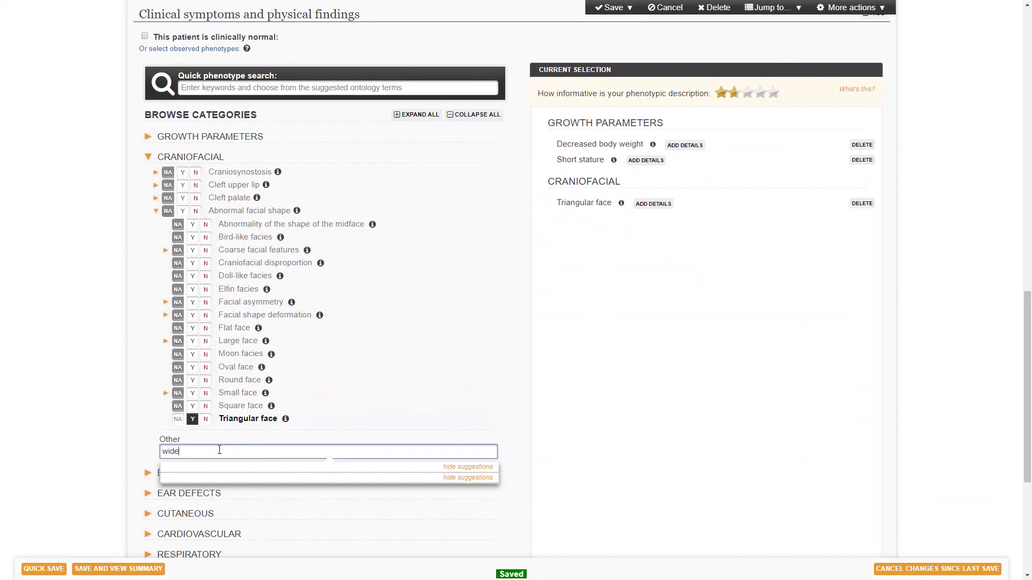
pyautogui.write(' nasal')
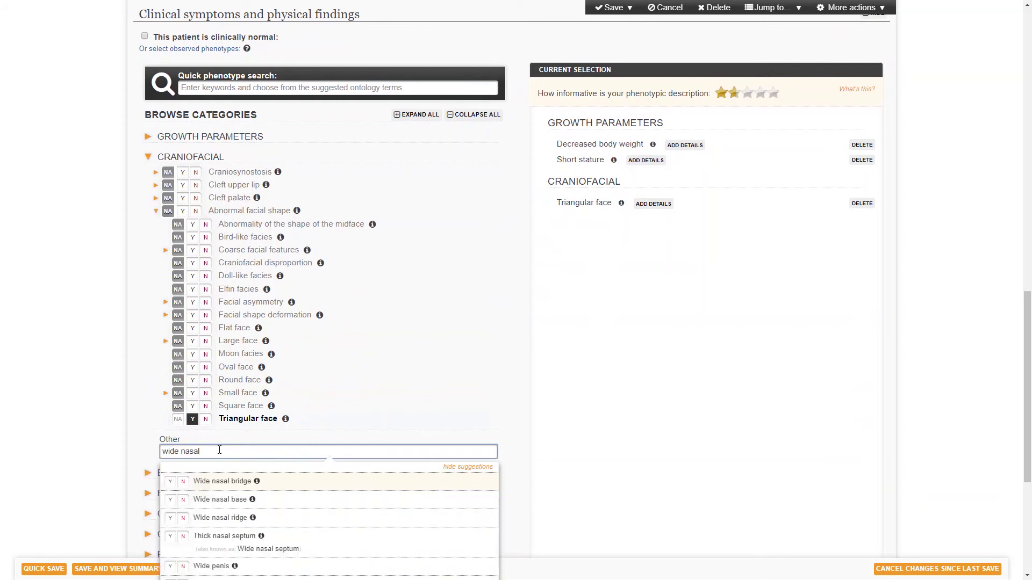
pyautogui.click(170, 482)
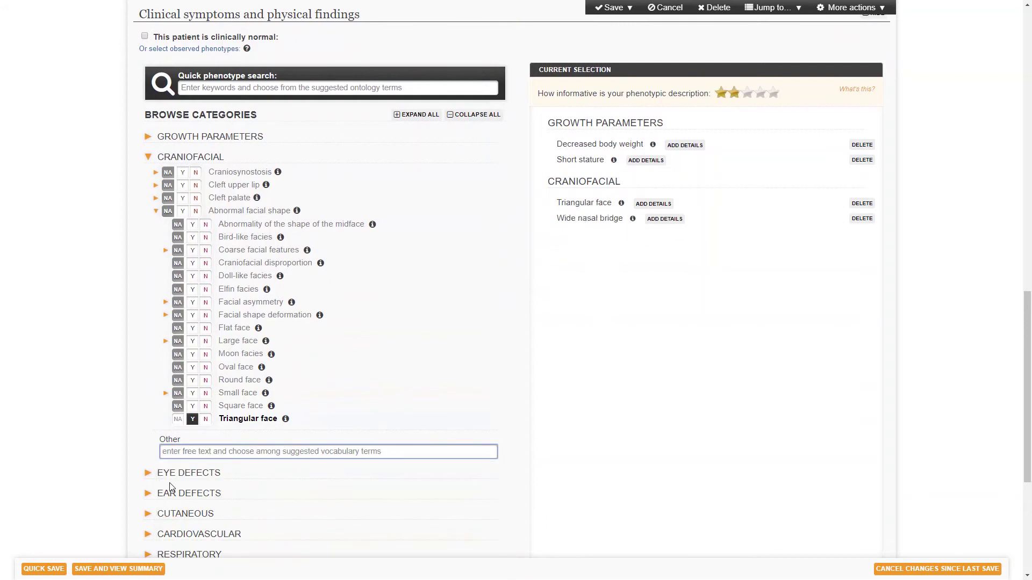
pyautogui.click(150, 158)
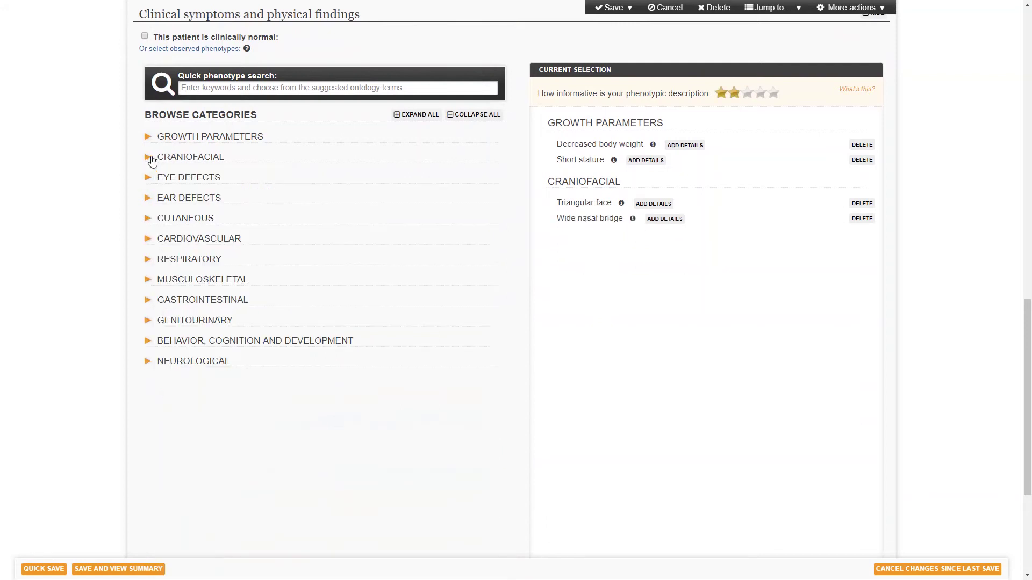
# Step: Search all phenotypes for "mild expressive" and record Mild expressive language delay as present
pyautogui.click(208, 89)
pyautogui.write('mi')
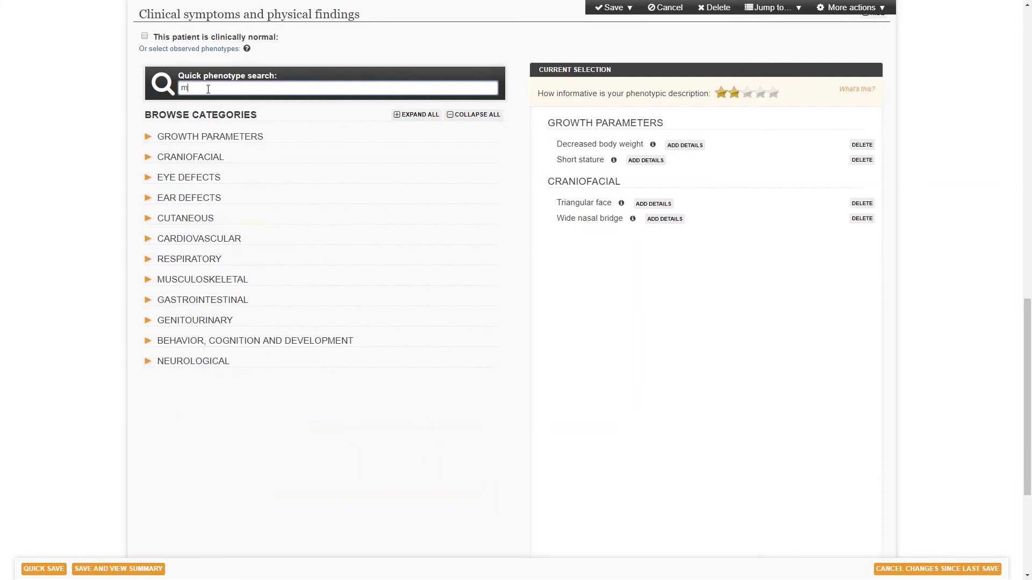
pyautogui.write('ld e')
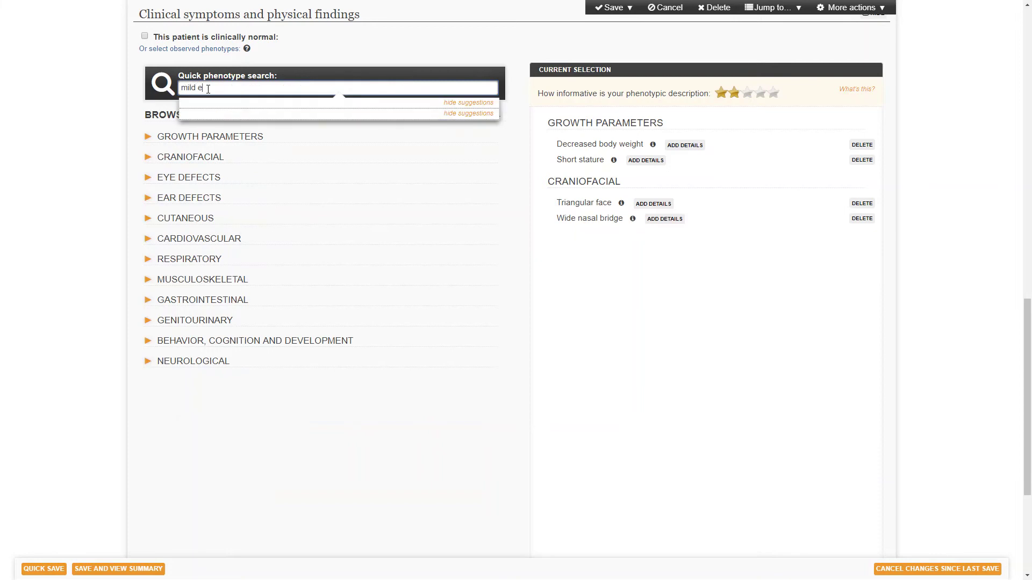
pyautogui.write('xpressive')
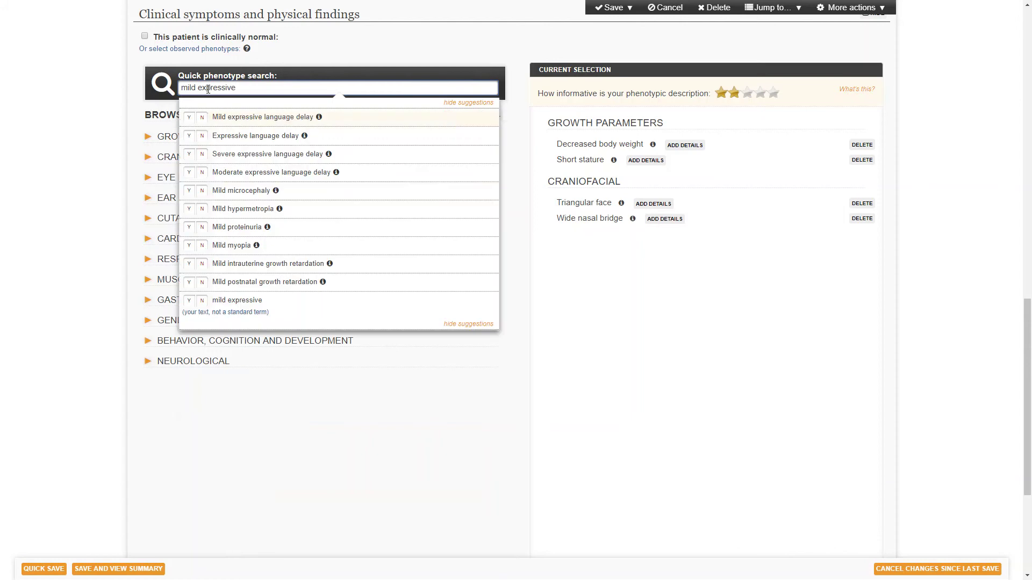
pyautogui.click(188, 120)
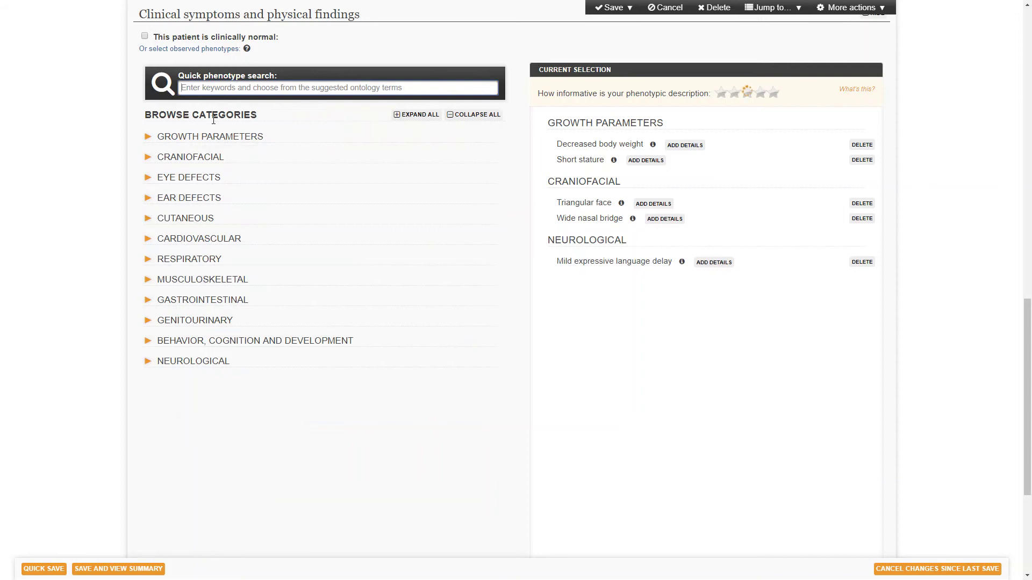
# Step: Add the gene SRCAP to the gene list in the genotype information with the status Confirmed causal
pyautogui.scroll(-4, 188, 119)
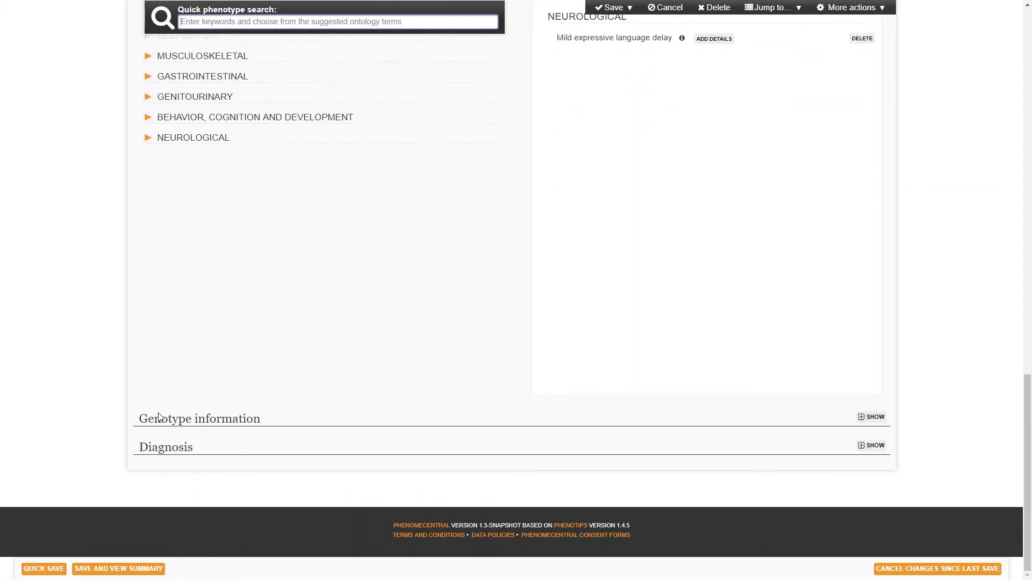
pyautogui.click(171, 419)
pyautogui.scroll(-3, 205, 357)
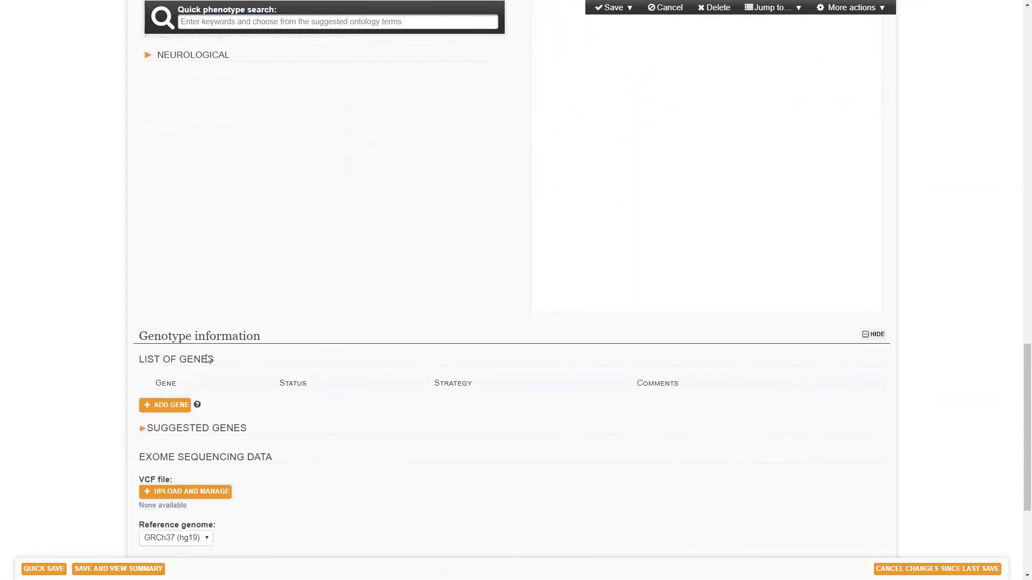
pyautogui.click(166, 328)
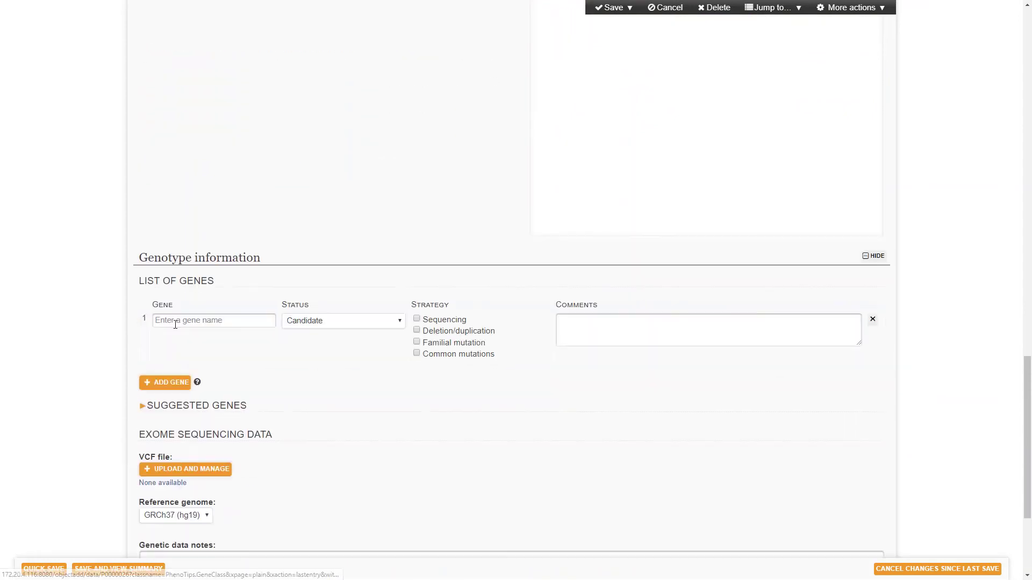
pyautogui.write('srca')
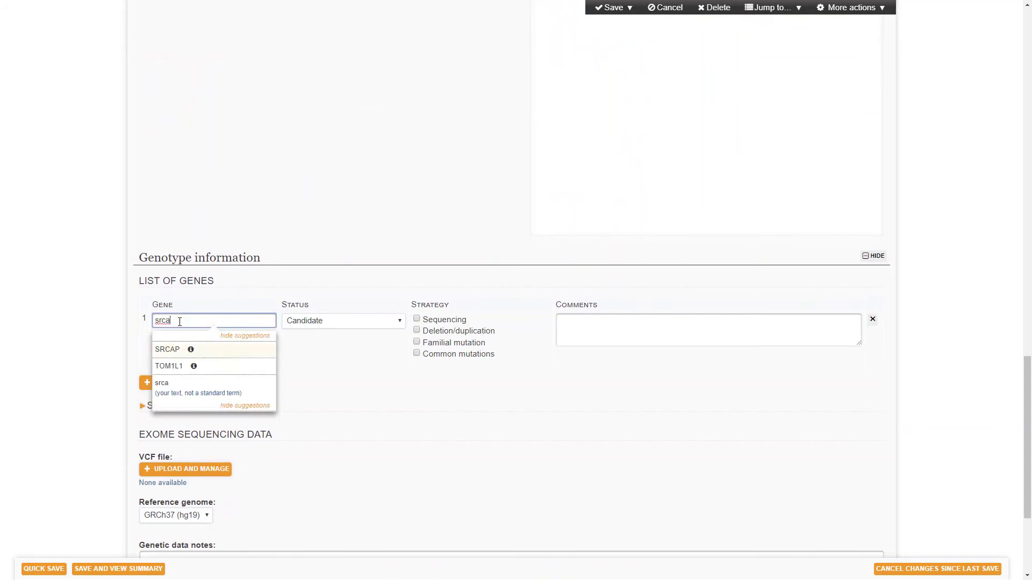
pyautogui.click(172, 351)
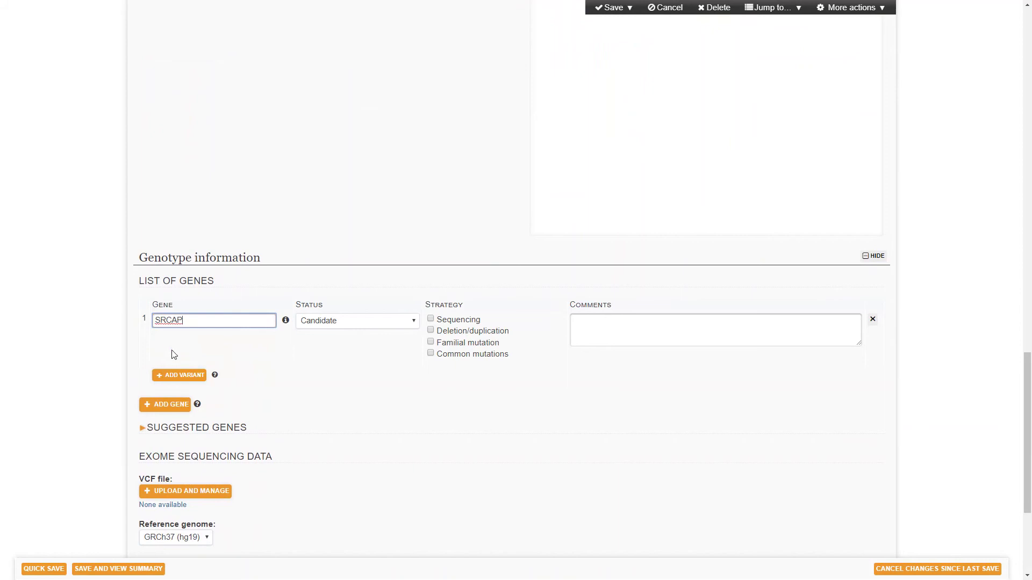
pyautogui.click(415, 322)
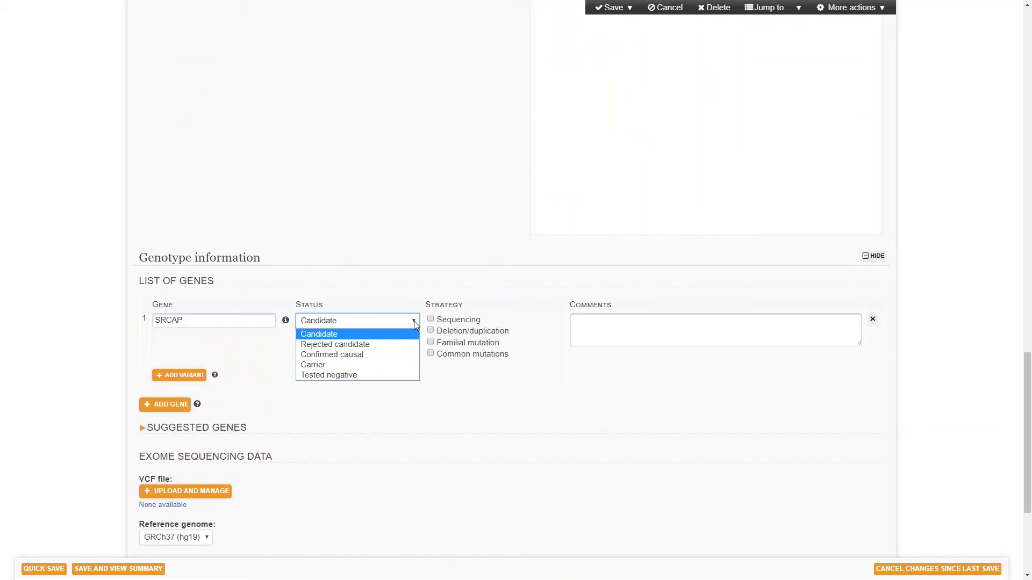
pyautogui.click(400, 355)
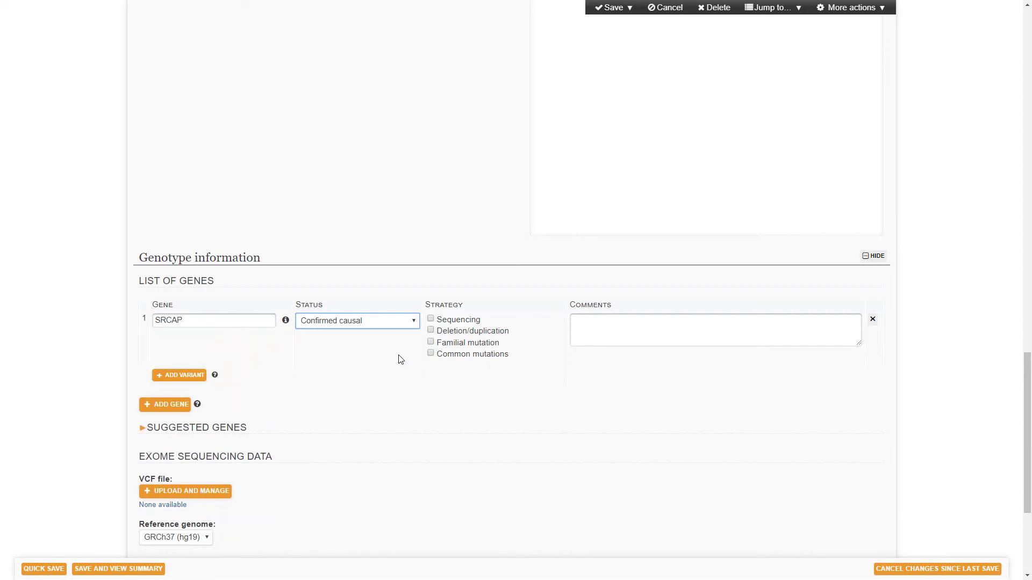
# Step: Add RECQL4 as the second gene in the gene list
pyautogui.click(172, 405)
pyautogui.click(188, 402)
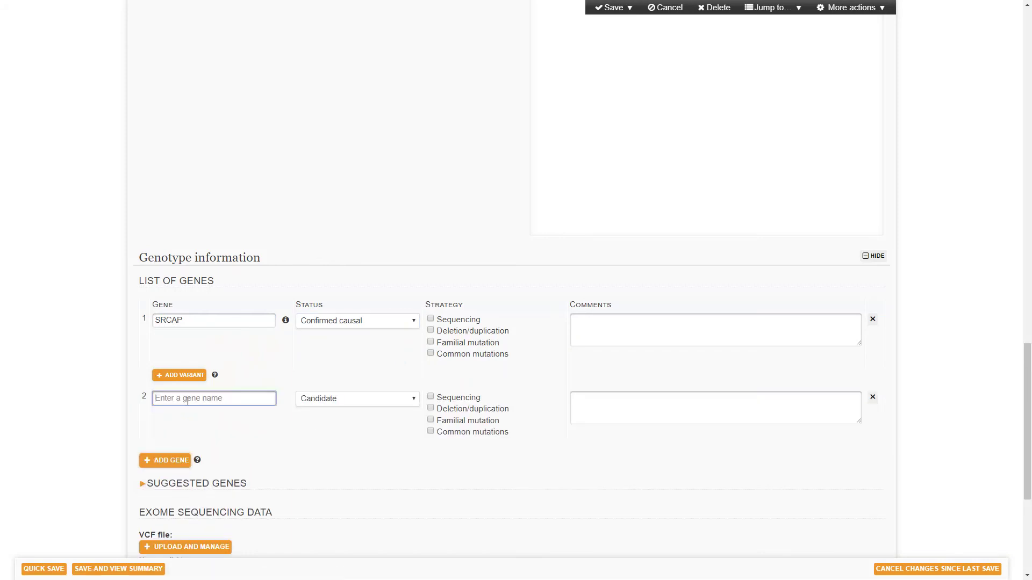
pyautogui.write('recql')
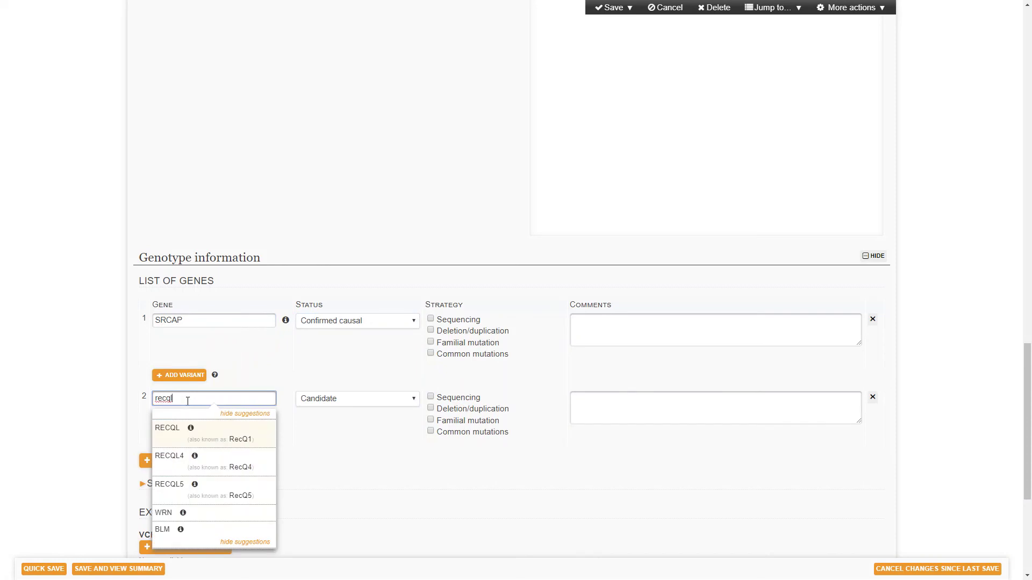
pyautogui.click(172, 462)
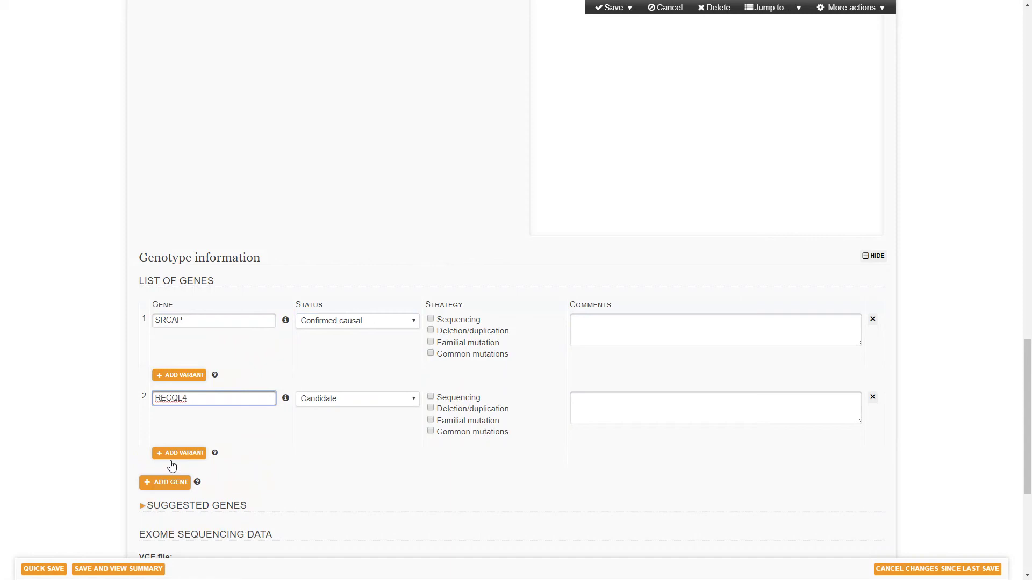
# Step: Save the patient record and review its summary through to the list of similar cases
pyautogui.click(145, 570)
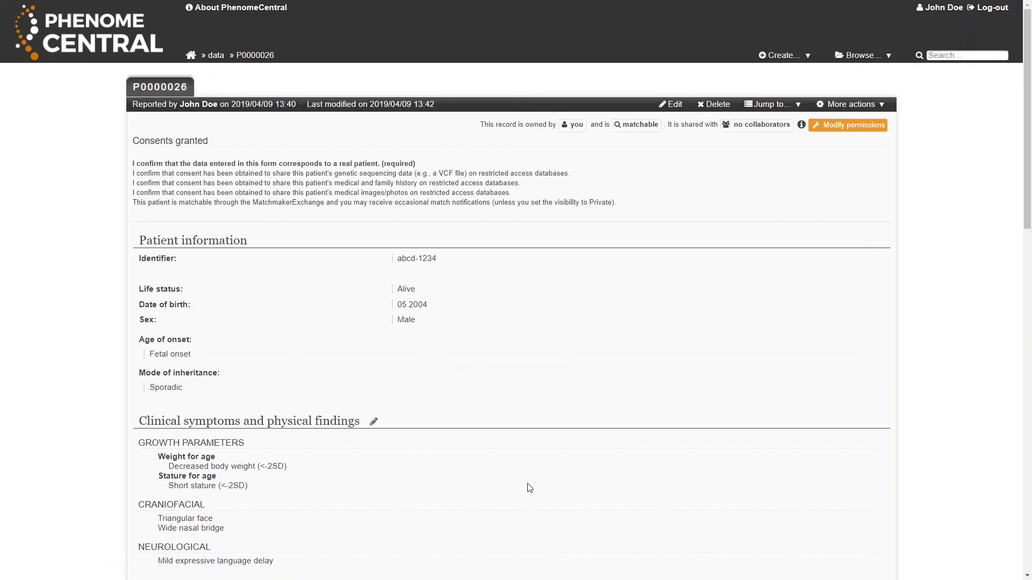
pyautogui.scroll(-7, 531, 487)
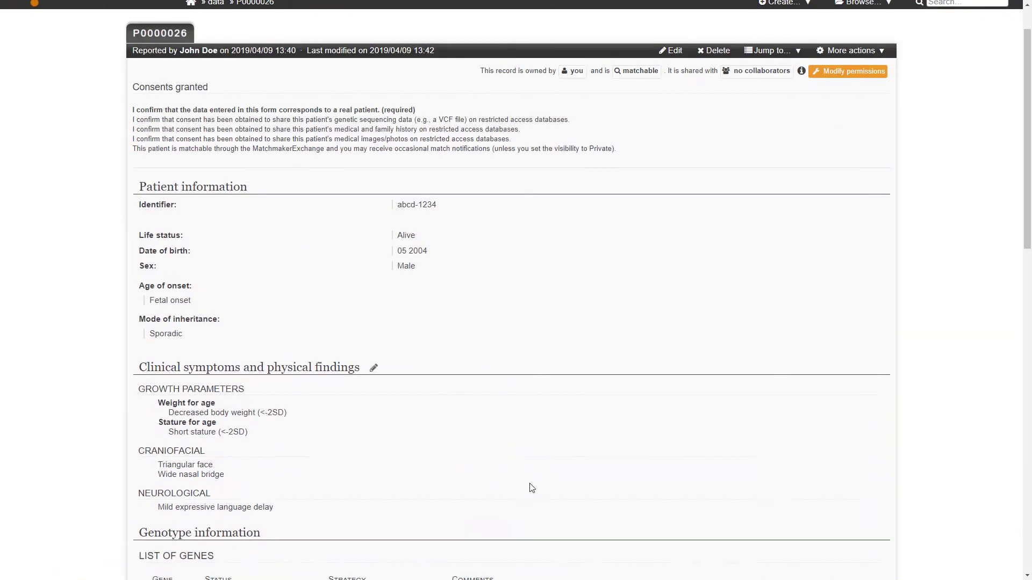
pyautogui.scroll(-5, 531, 487)
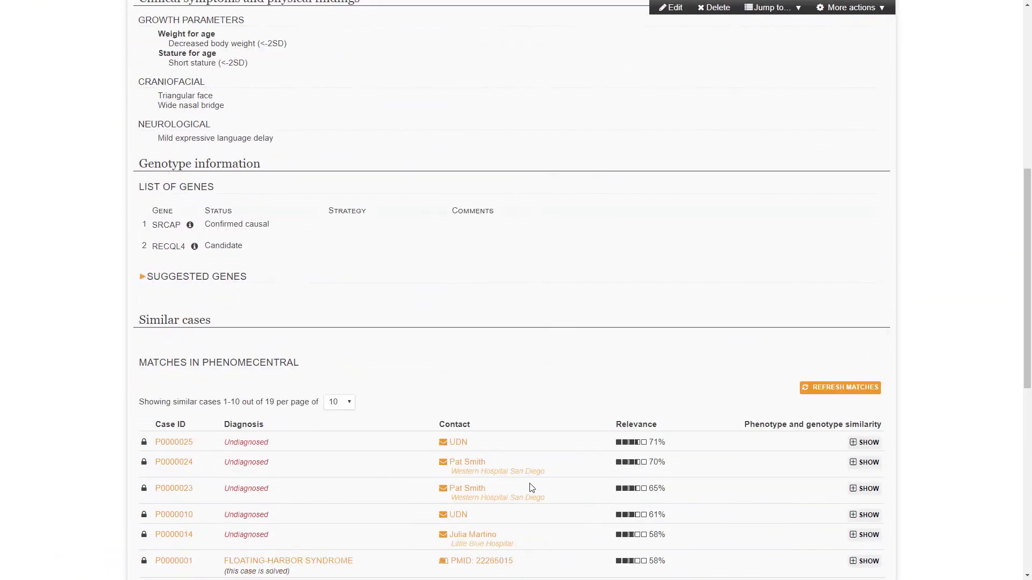
pyautogui.scroll(-1, 531, 488)
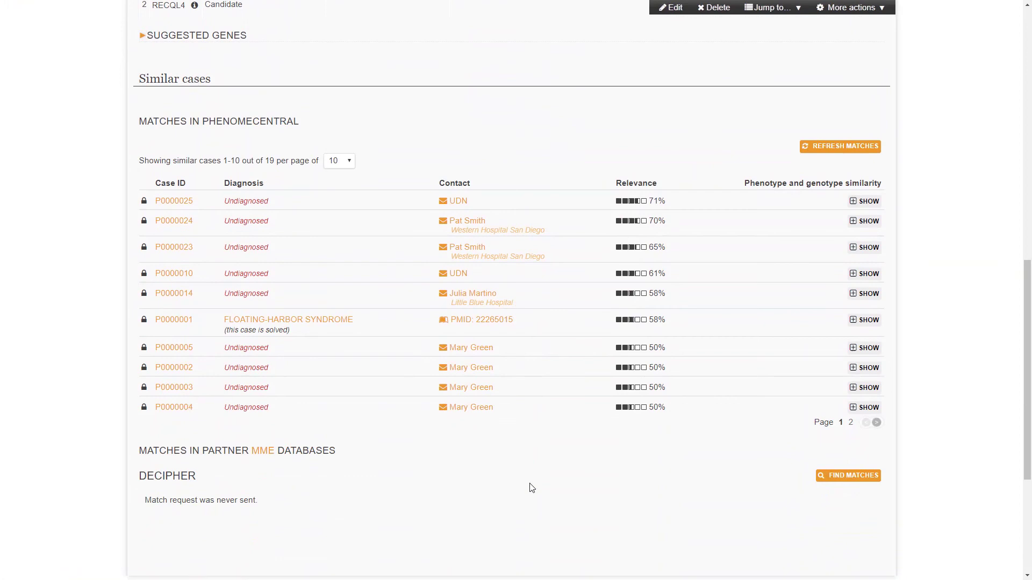
pyautogui.scroll(-1, 531, 487)
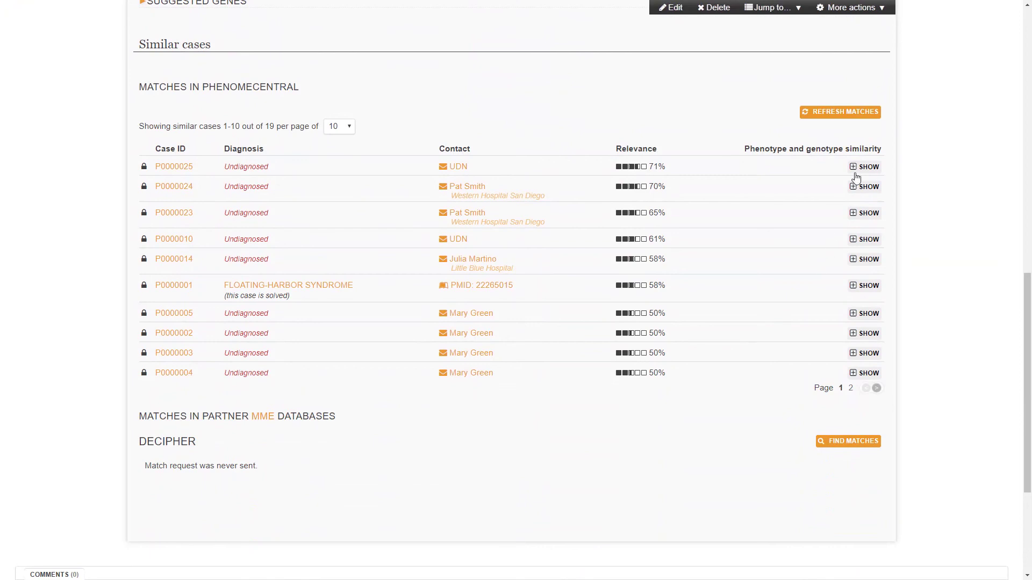
# Step: Examine the phenotype and genotype similarity details of the first two PhenomeCentral matches, one after the other
pyautogui.click(856, 168)
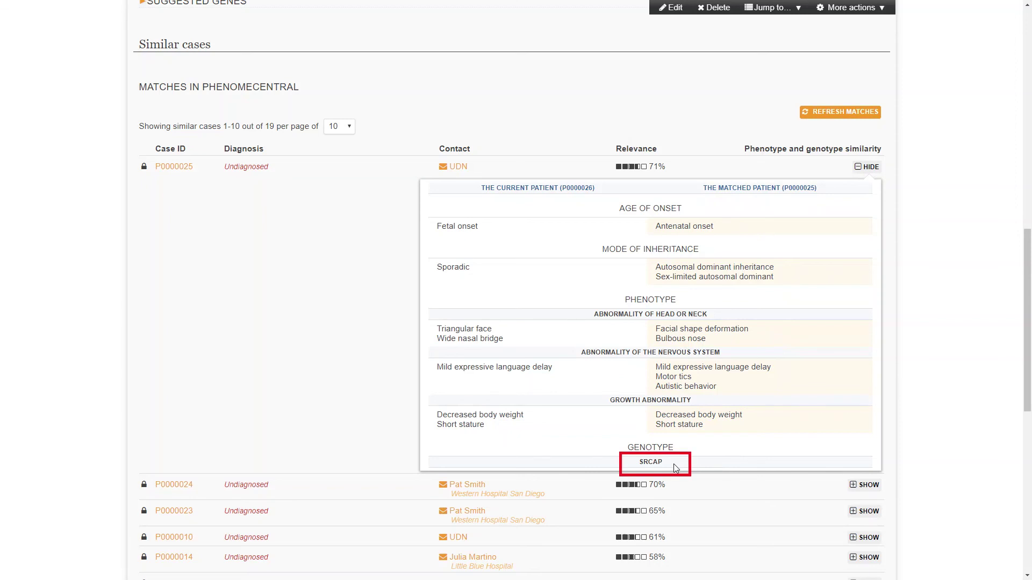
pyautogui.click(864, 168)
pyautogui.click(865, 186)
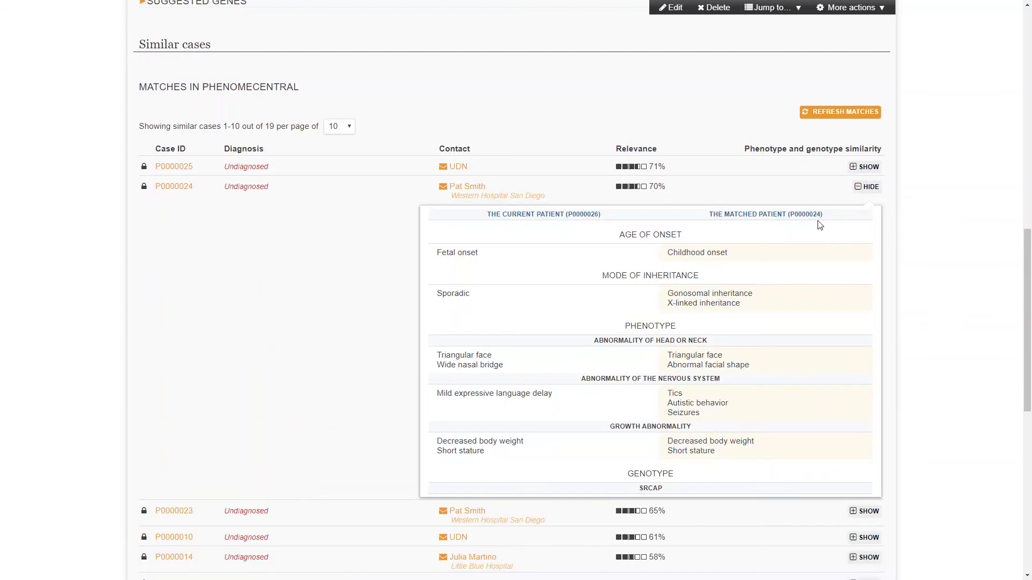
pyautogui.click(865, 186)
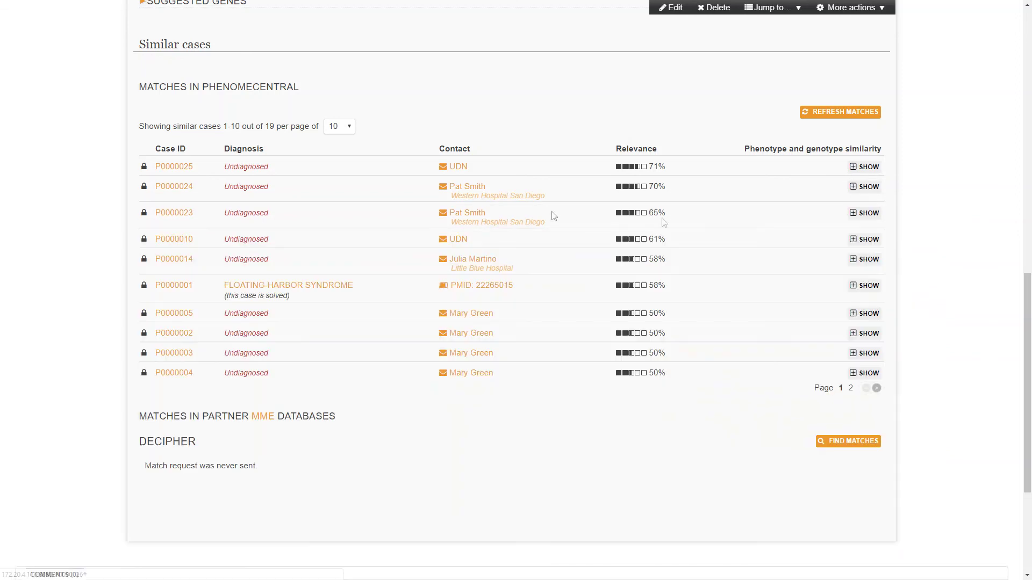
# Step: Contact the owner of the second matched case by reviewing and sending the prepared match notification email
pyautogui.click(472, 191)
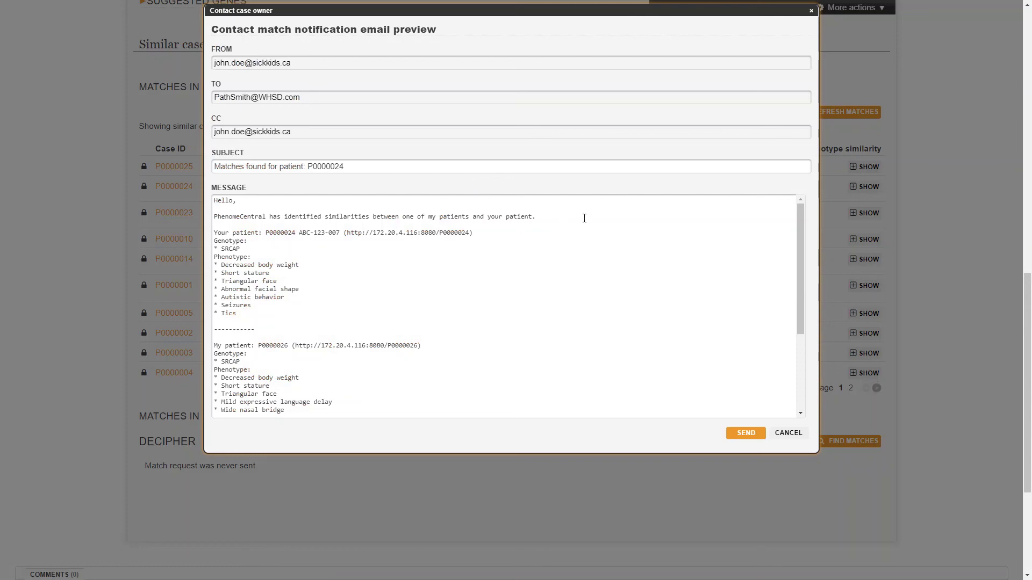
pyautogui.moveTo(800, 213); pyautogui.dragTo(789, 295)
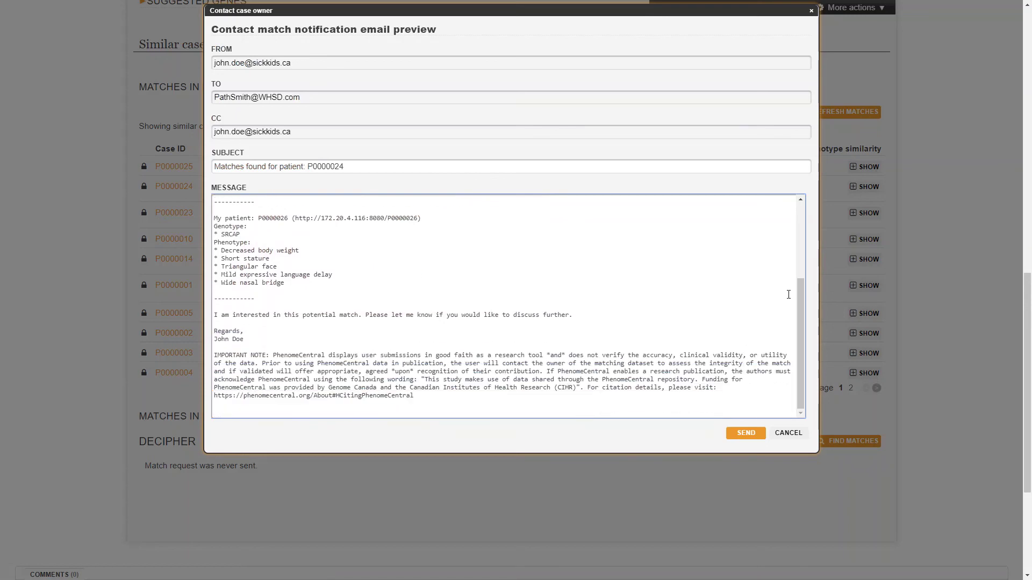
pyautogui.click(746, 433)
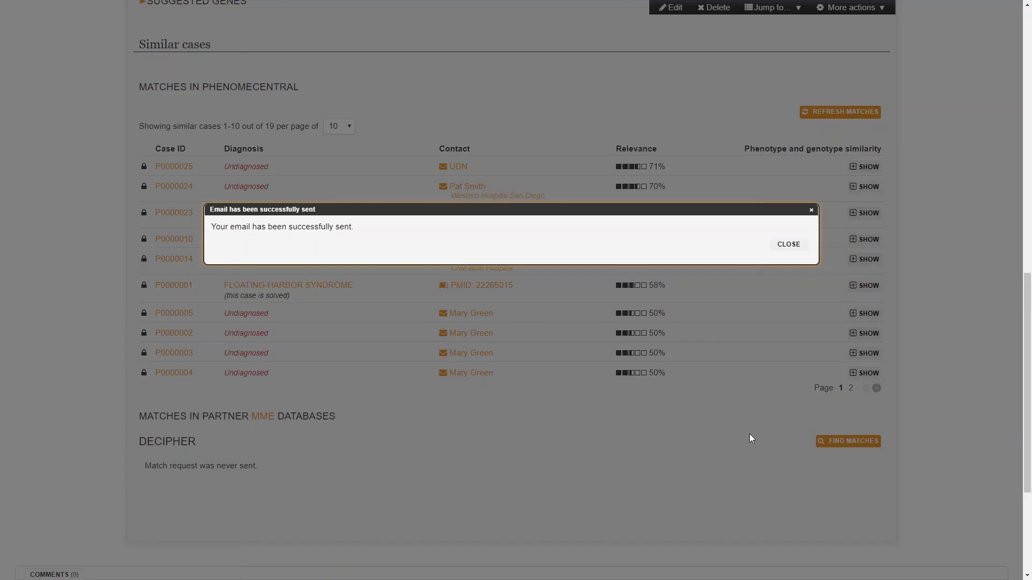
pyautogui.click(799, 249)
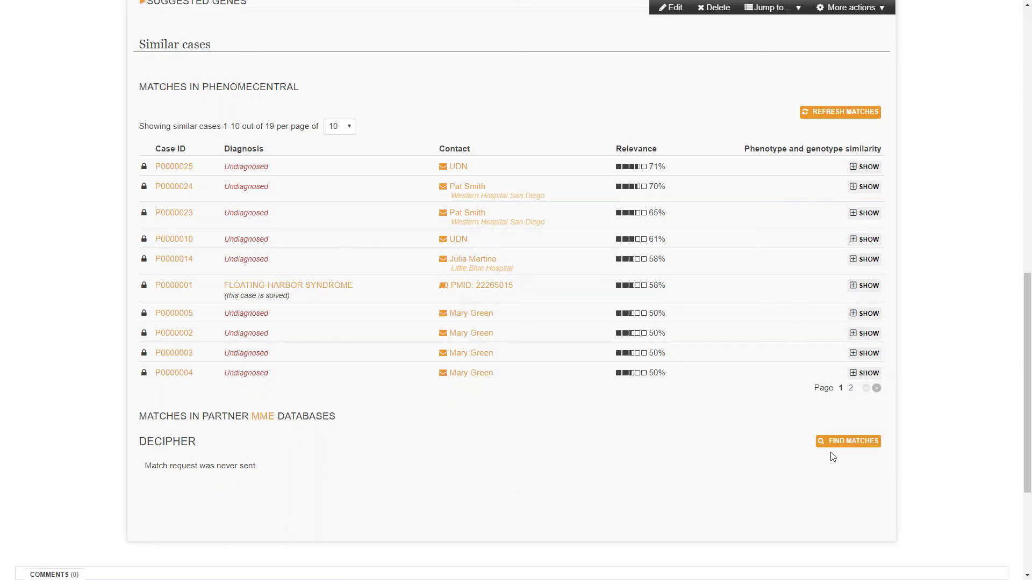
# Step: Request matches for the patient from the partner MME database DECIPHER
pyautogui.click(848, 441)
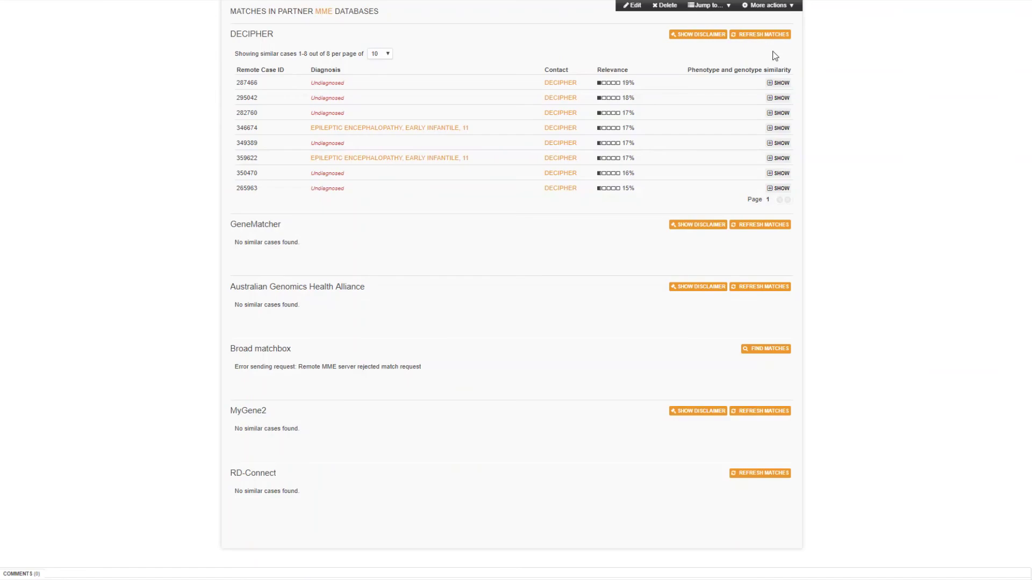